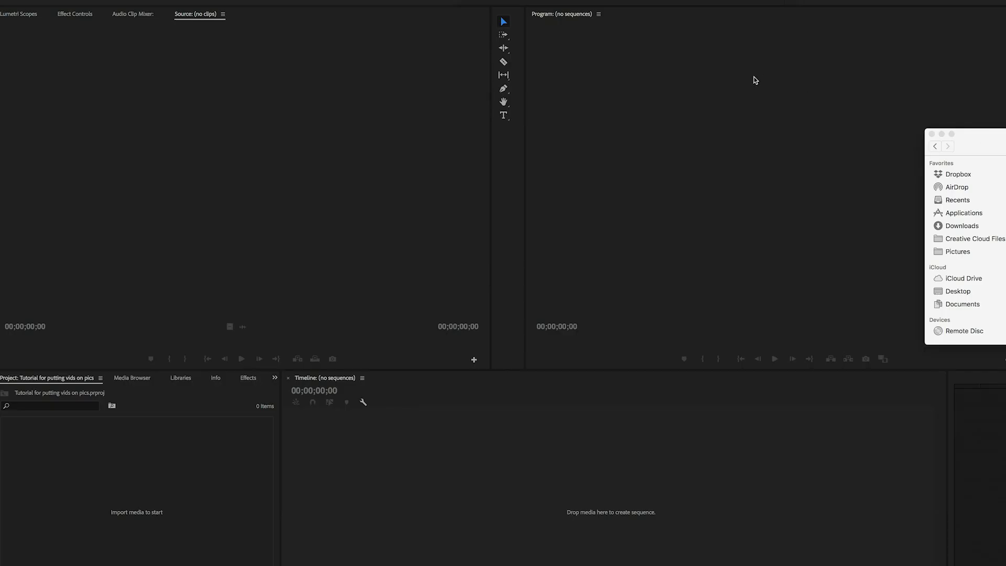
Step: Import the KATEMAXWELL desk photo and the 'get more view with playlists' video into the Project panel
left_click(442, 47)
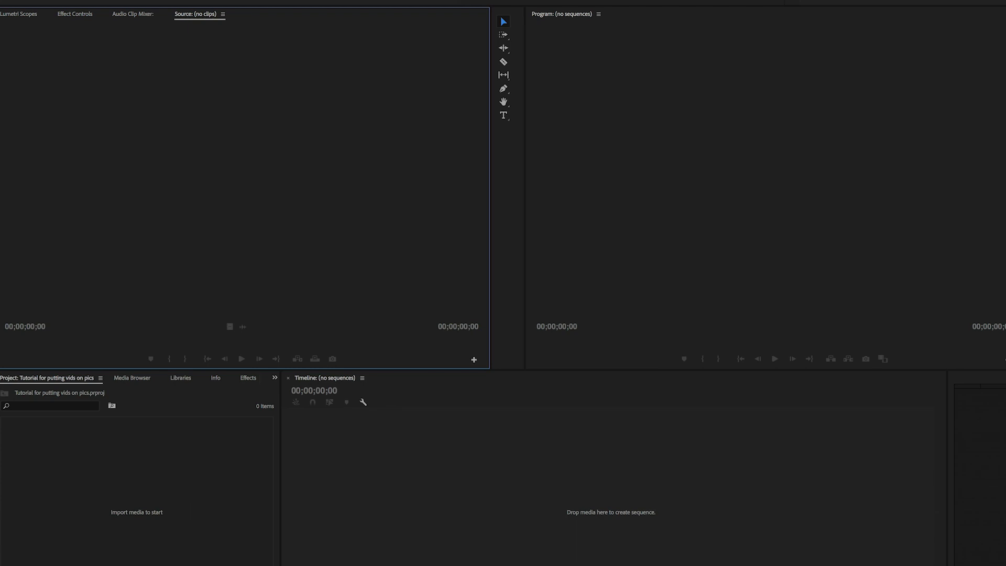
key("super+i")
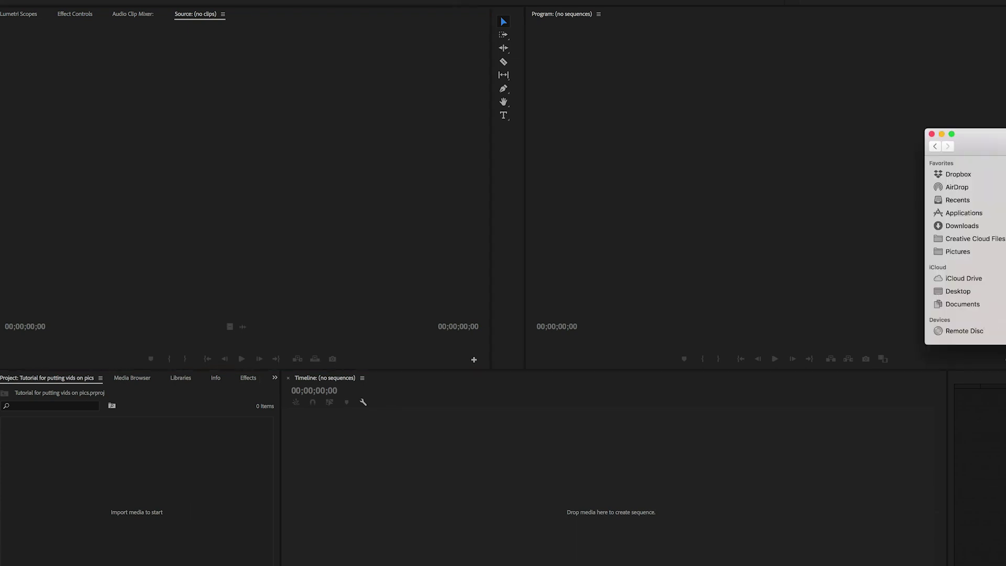
left_click_drag(1005, 236, 293, 483)
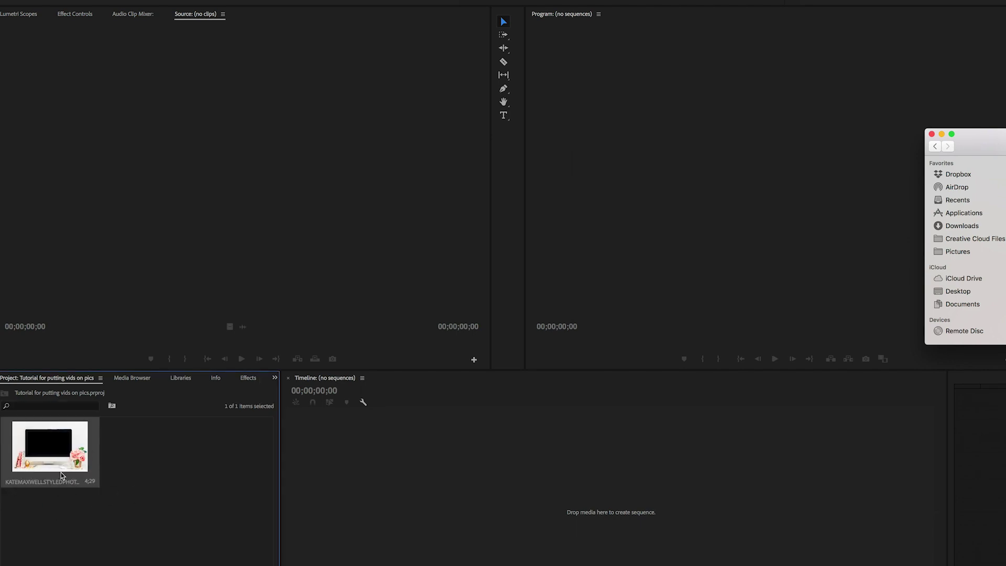
left_click_drag(993, 163, 963, 122)
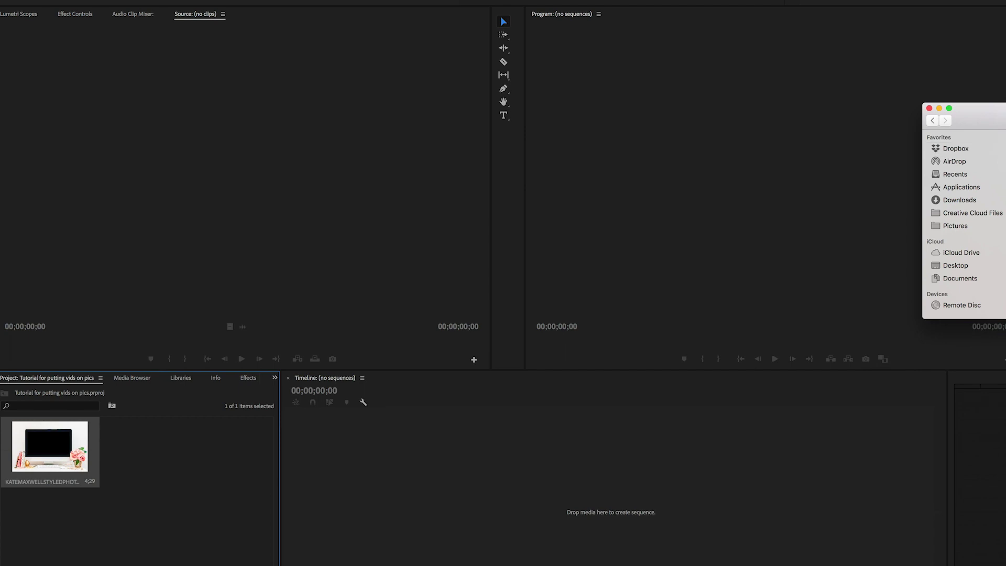
left_click_drag(1005, 209, 222, 451)
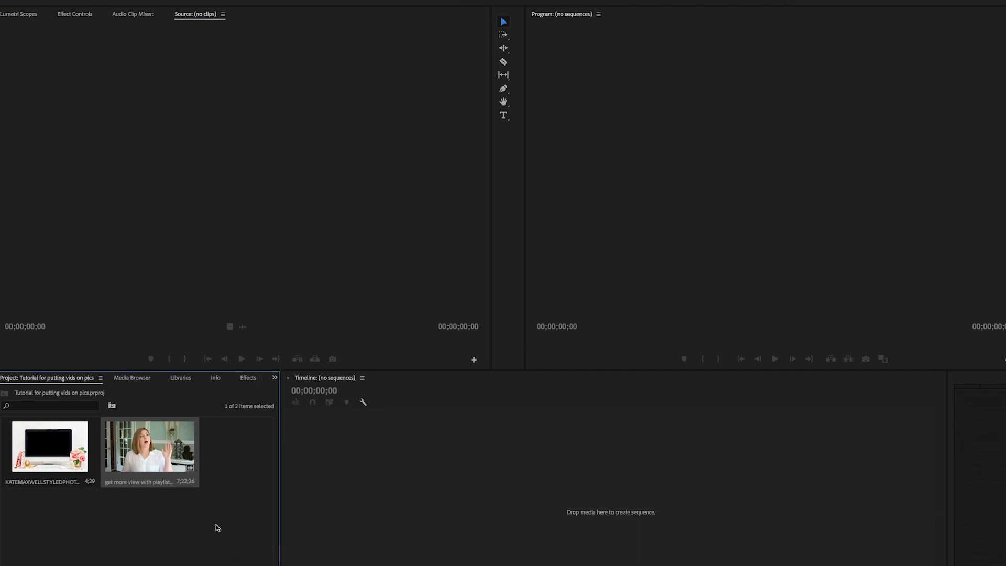
left_click(49, 452)
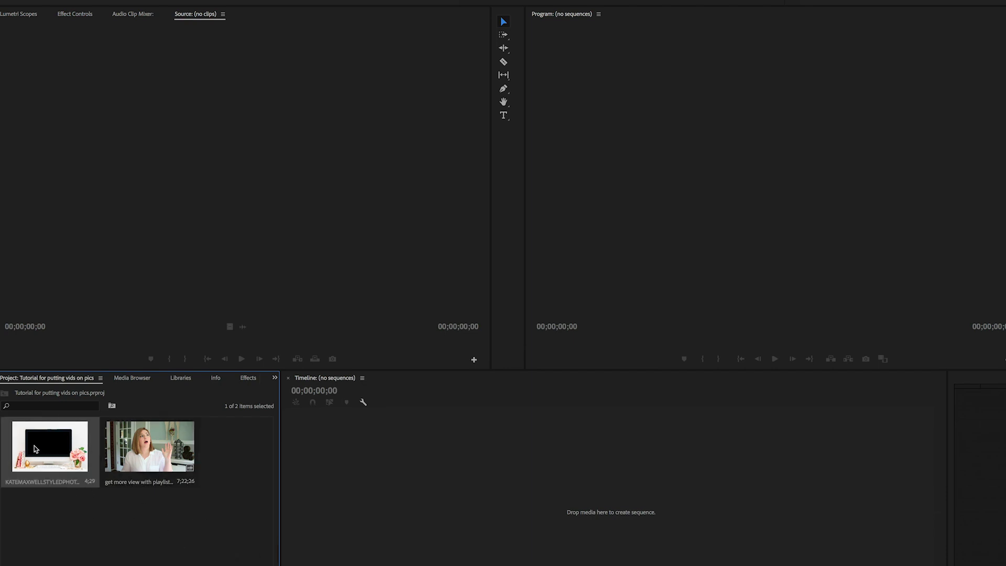
Step: Create a sequence from the desk photo and put the talking-head video on V2 above it
left_click_drag(36, 449, 568, 529)
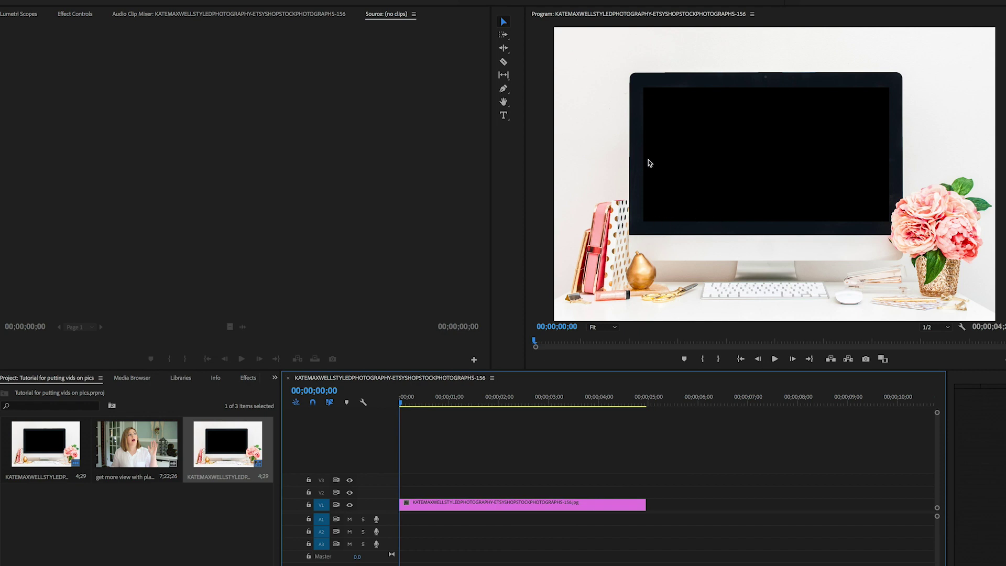
left_click(140, 481)
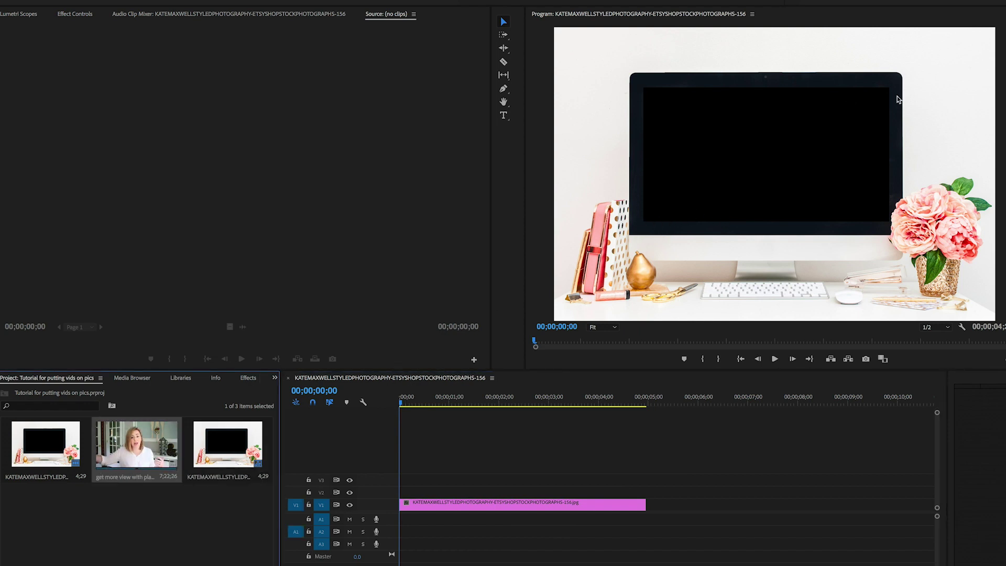
left_click_drag(136, 445, 399, 492)
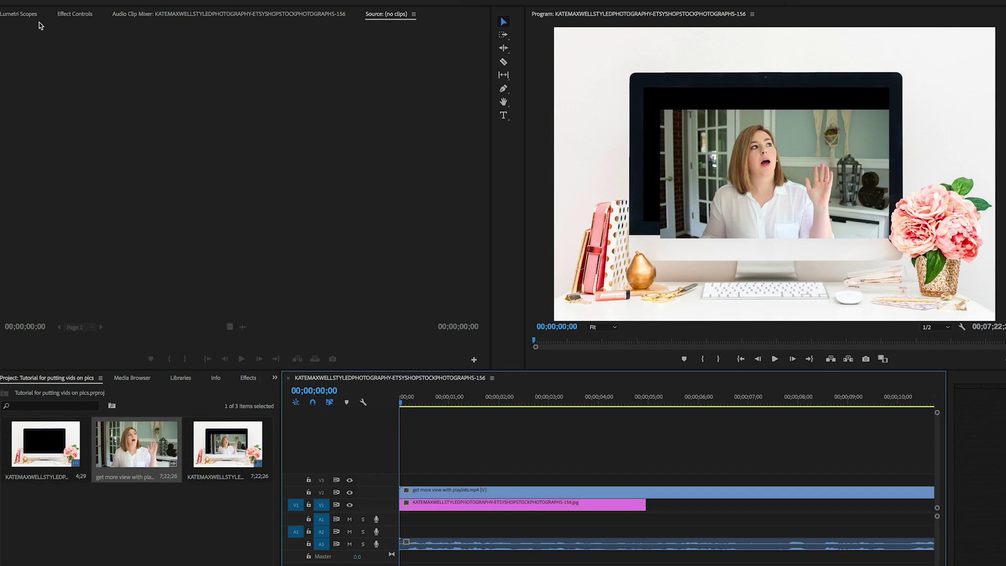
Step: Set the V2 video's Motion to position 1788, 1096 and scale 107 so it fits the monitor
left_click(75, 14)
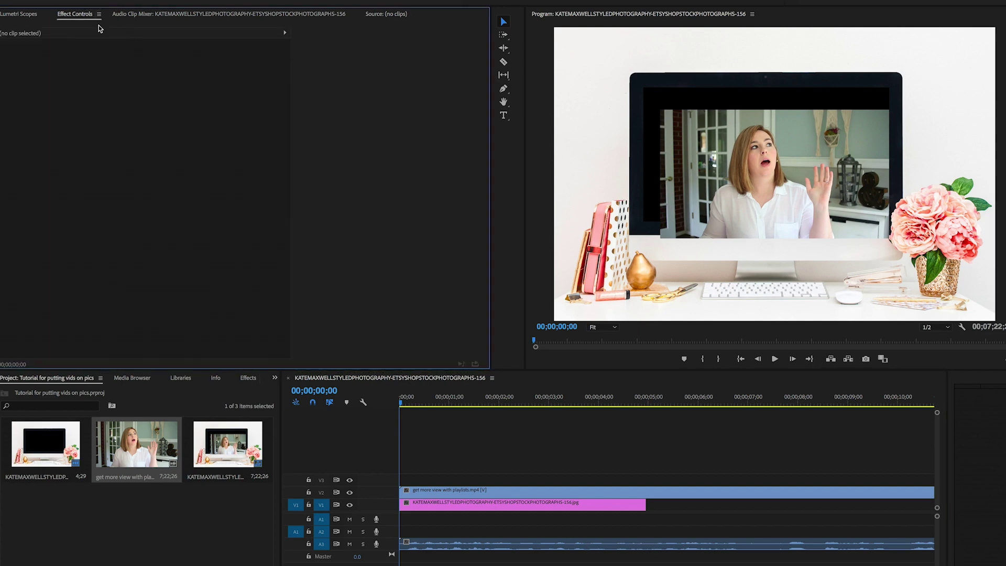
left_click(447, 492)
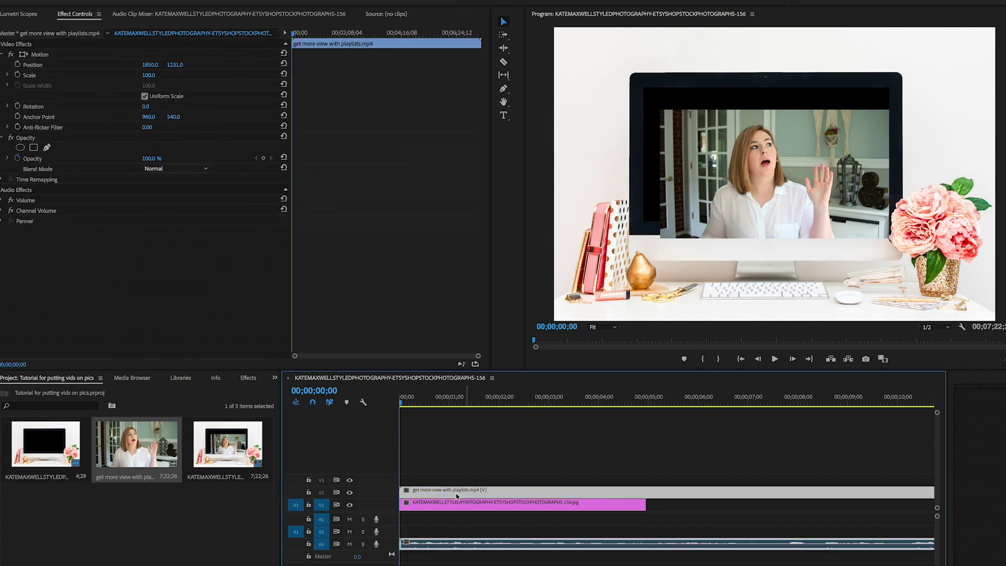
left_click(151, 71)
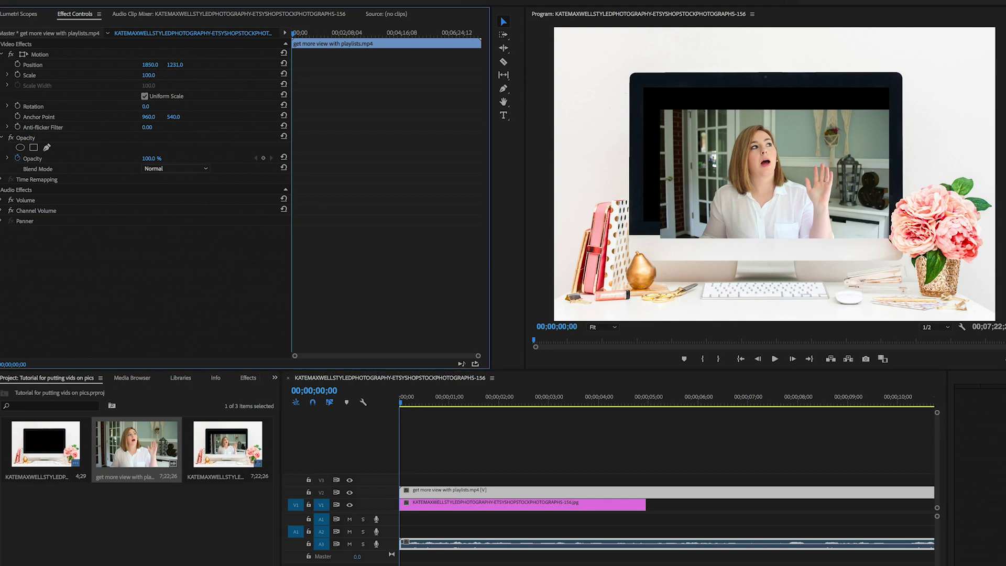
mouse_move(151, 64)
left_mouse_down()
mouse_move(89, 65)
mouse_move(203, 64)
mouse_move(152, 75)
left_mouse_up()
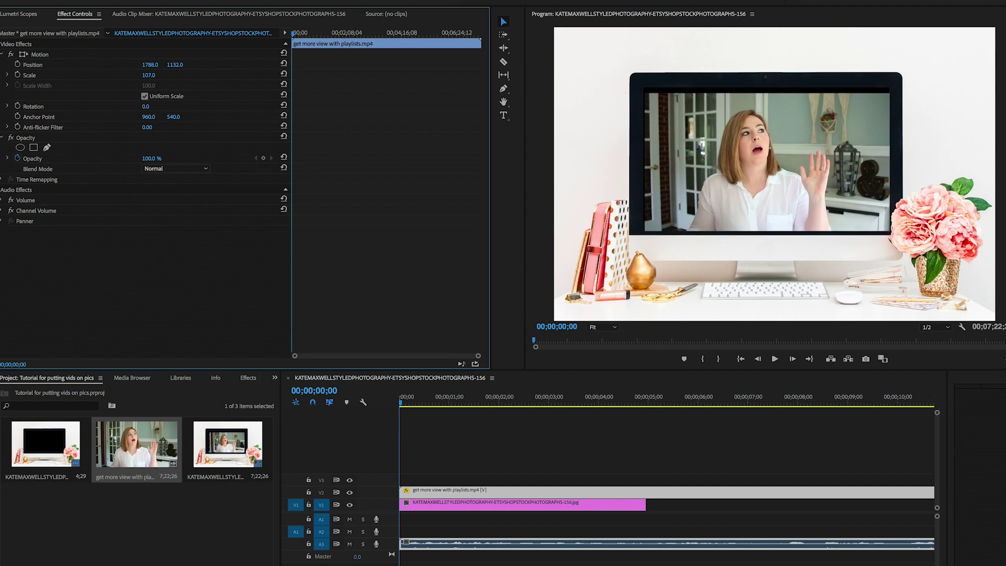
mouse_move(175, 64)
left_mouse_down()
mouse_move(184, 64)
mouse_move(156, 64)
left_mouse_up()
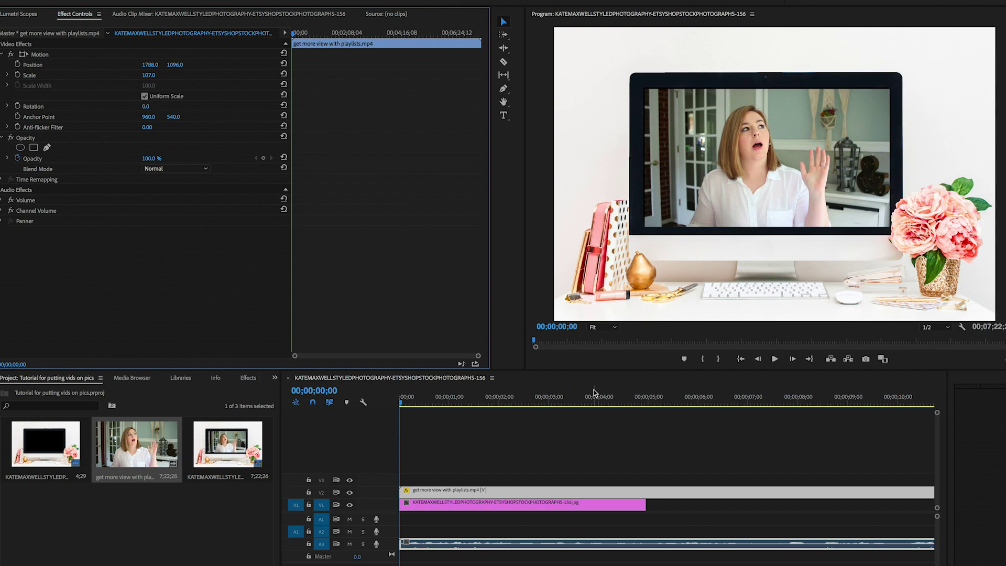
Step: Play back the composite to preview it, then move to where the desk photo clip ends
key("space")
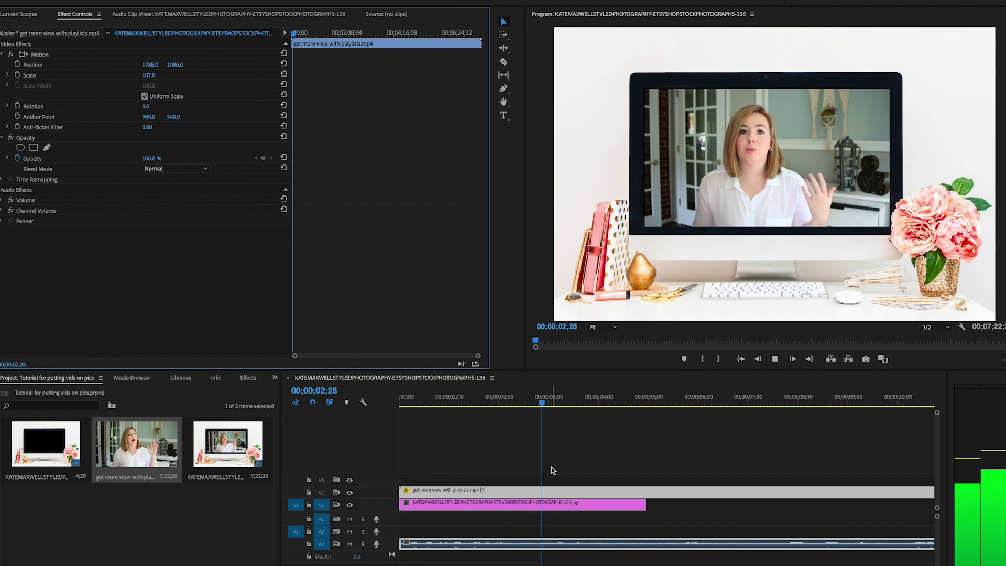
key("space")
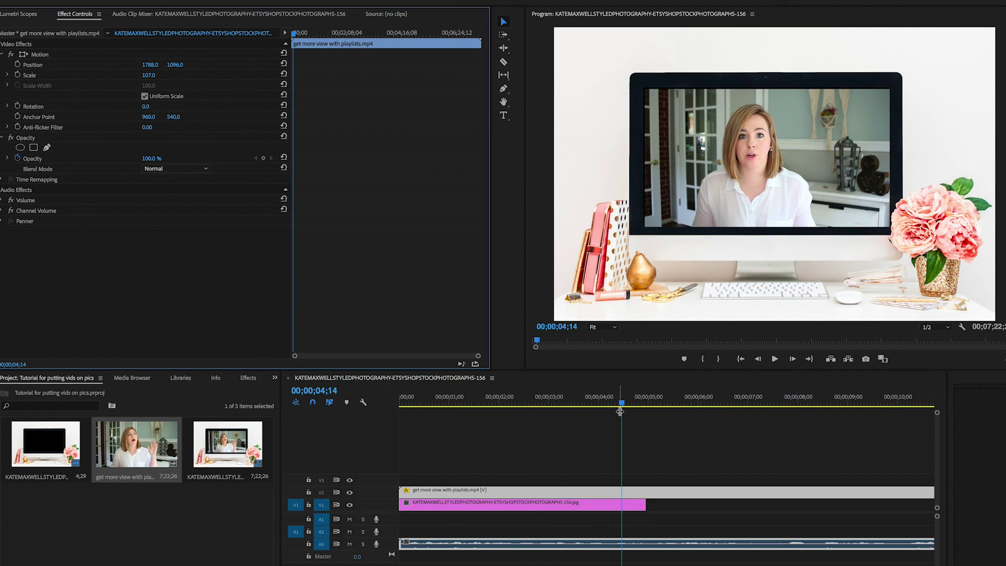
left_click_drag(630, 405, 610, 405)
Step: Lengthen the V1 desk photo clip past 20 seconds beneath the video, checking near 25 seconds
left_click_drag(643, 507, 852, 511)
scroll(853, 510, "down", 2)
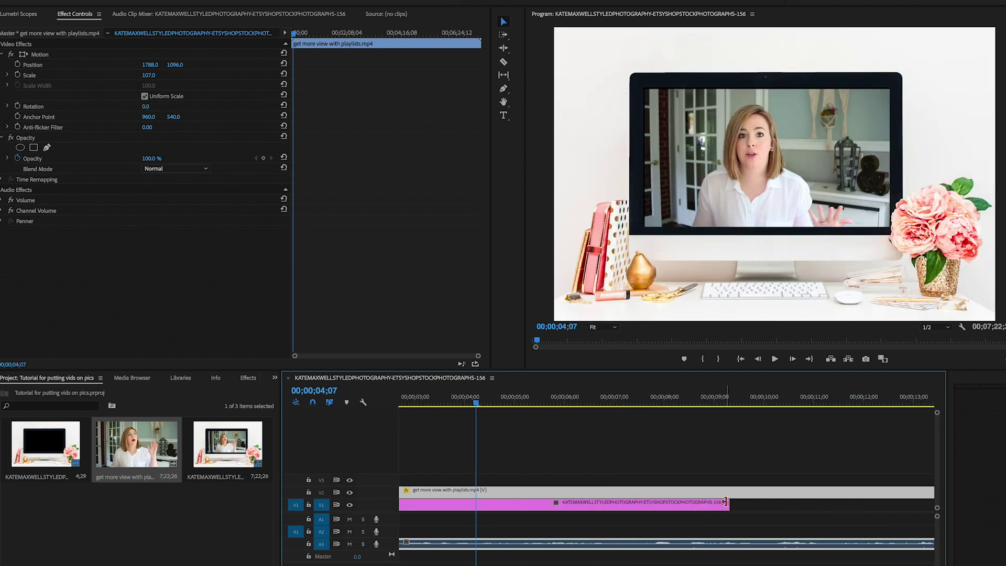
left_click_drag(728, 506, 875, 505)
scroll(877, 510, "down", 3)
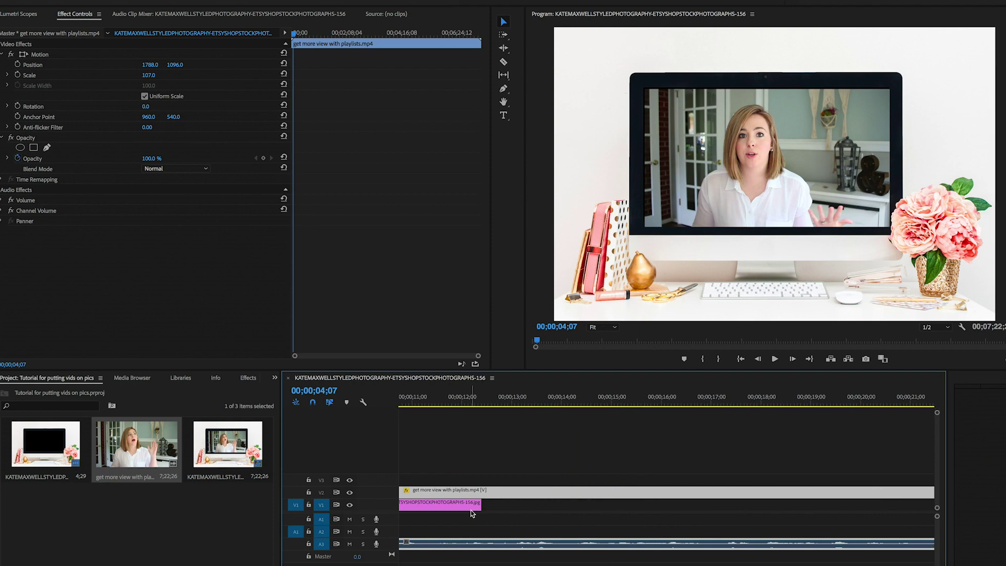
left_click_drag(480, 504, 789, 504)
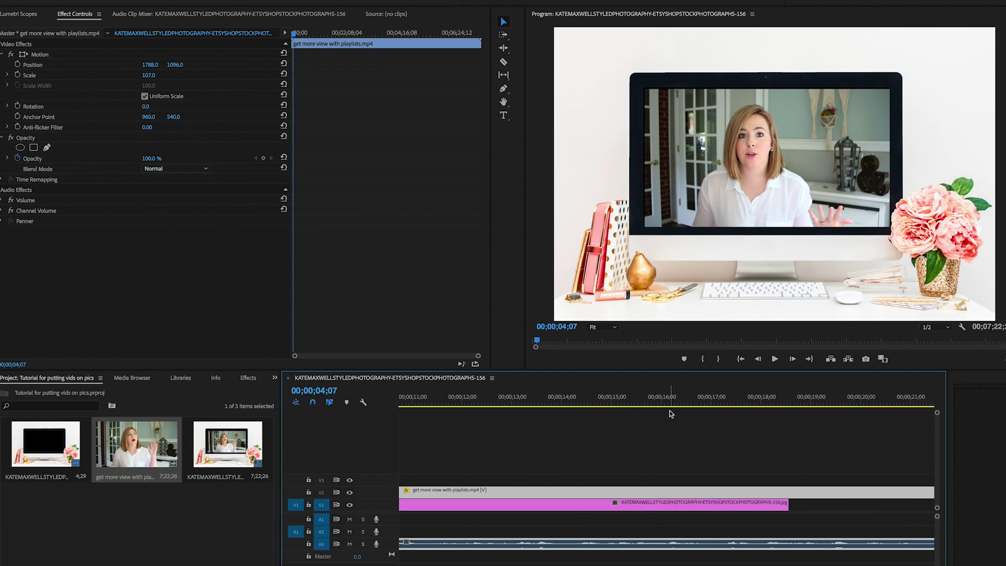
left_click_drag(788, 505, 886, 505)
scroll(791, 507, "down", 3)
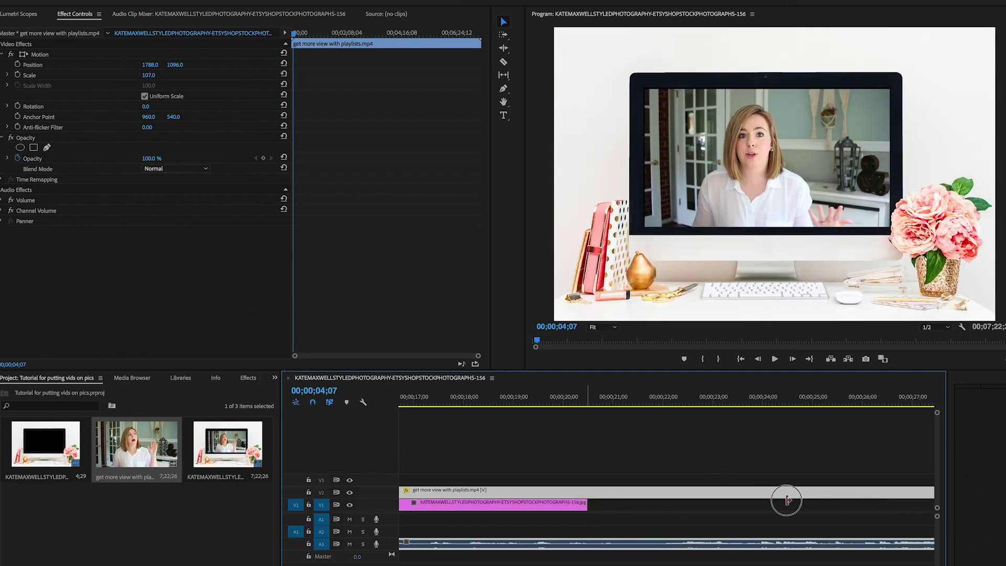
left_click_drag(786, 500, 888, 502)
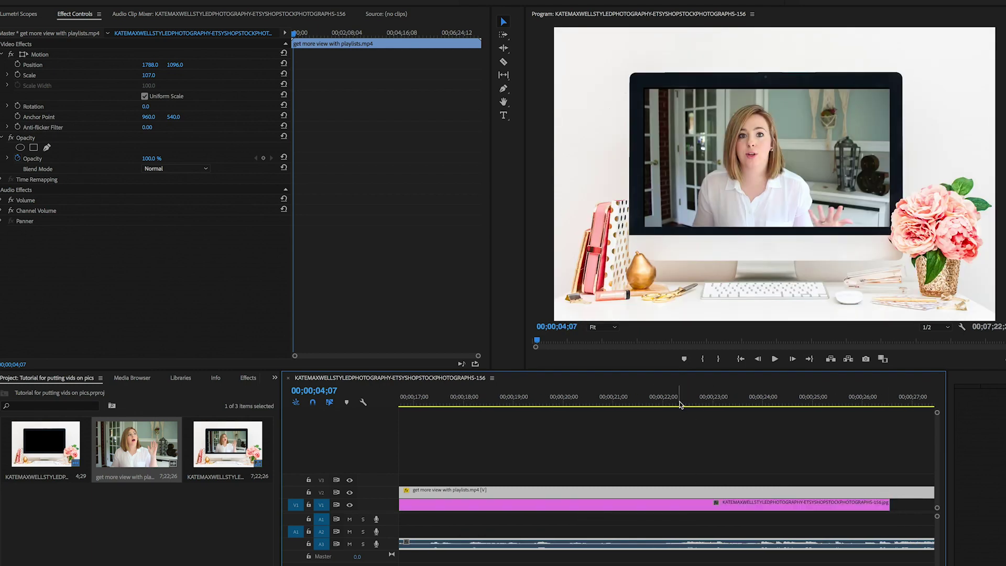
left_click_drag(679, 403, 868, 407)
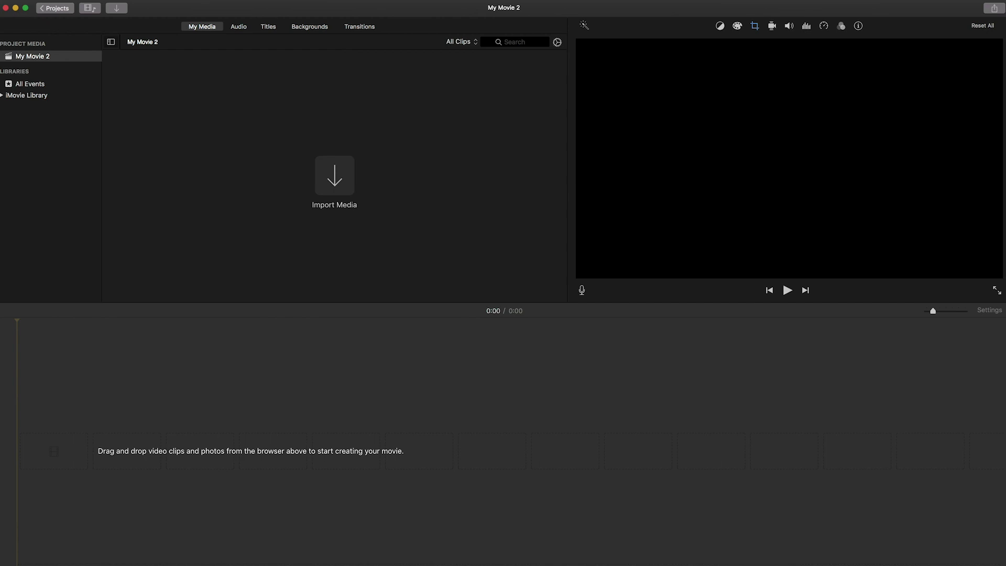
Step: Import the KATEMAXWELL desk photo and the talking-head mp4 into iMovie's My Media
key("super+Tab")
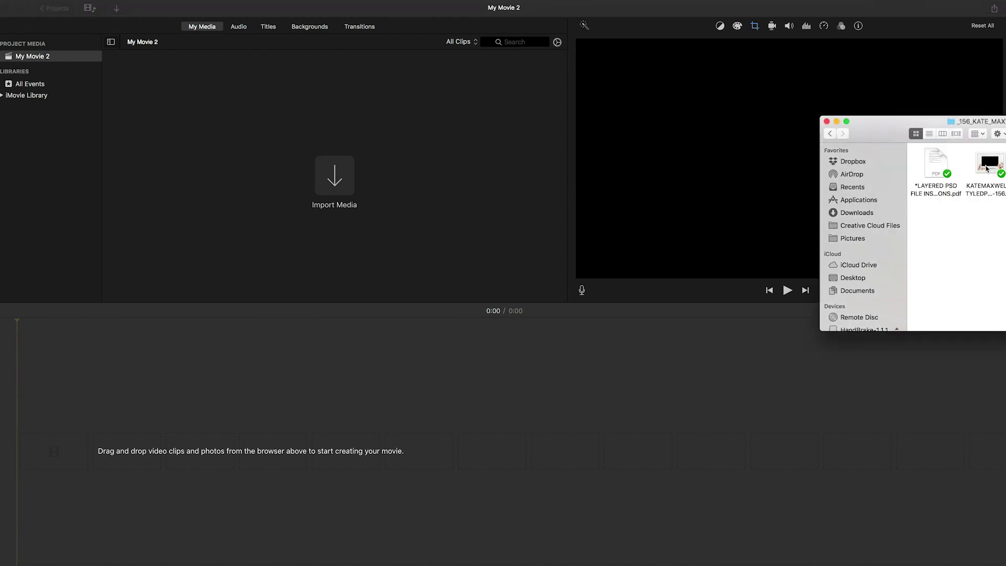
left_click_drag(987, 168, 286, 199)
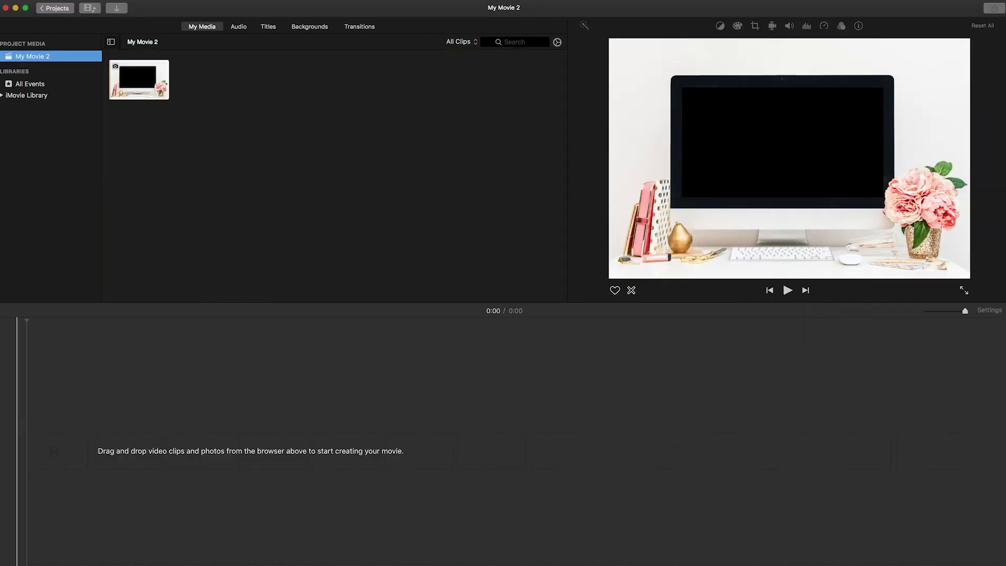
key("super+Tab")
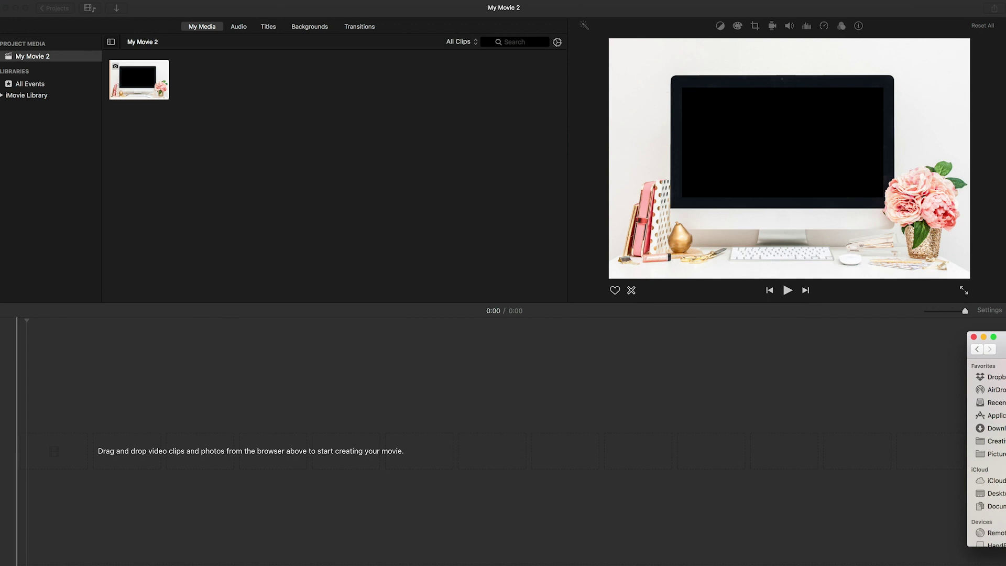
left_click_drag(1000, 356, 236, 90)
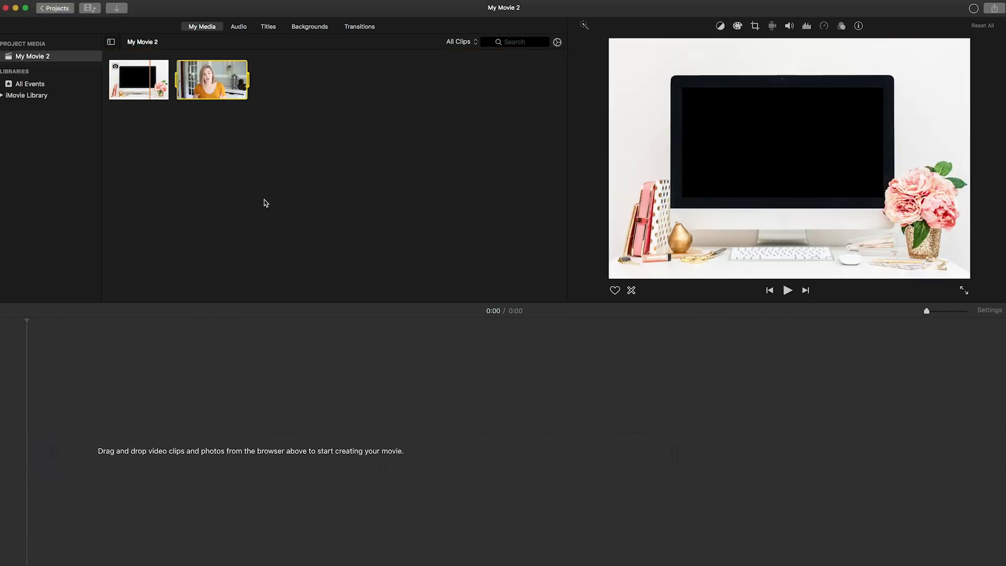
Step: Add the desk photo to the empty timeline and set its crop to Fit
left_click(224, 530)
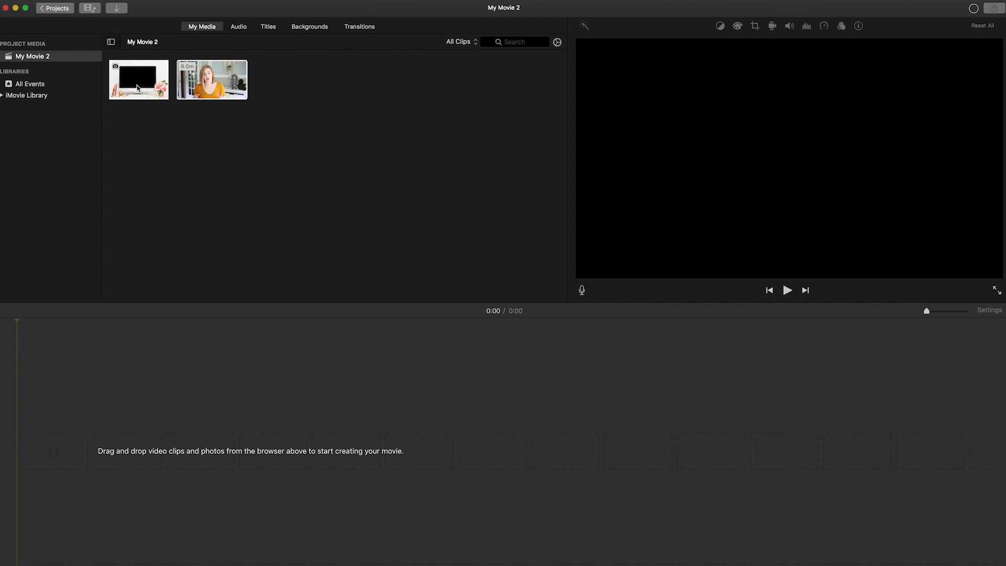
left_click_drag(138, 88, 74, 462)
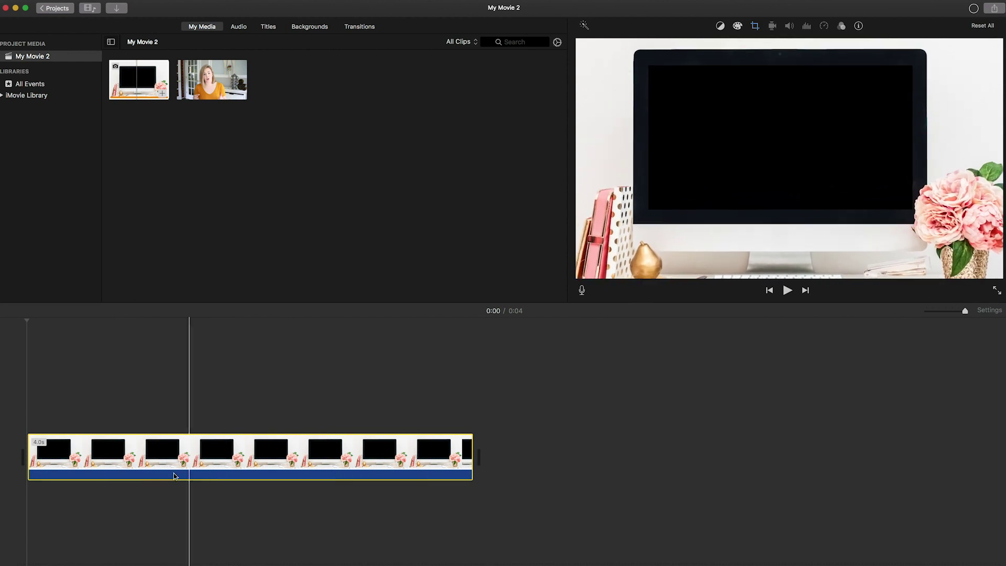
left_click(360, 478)
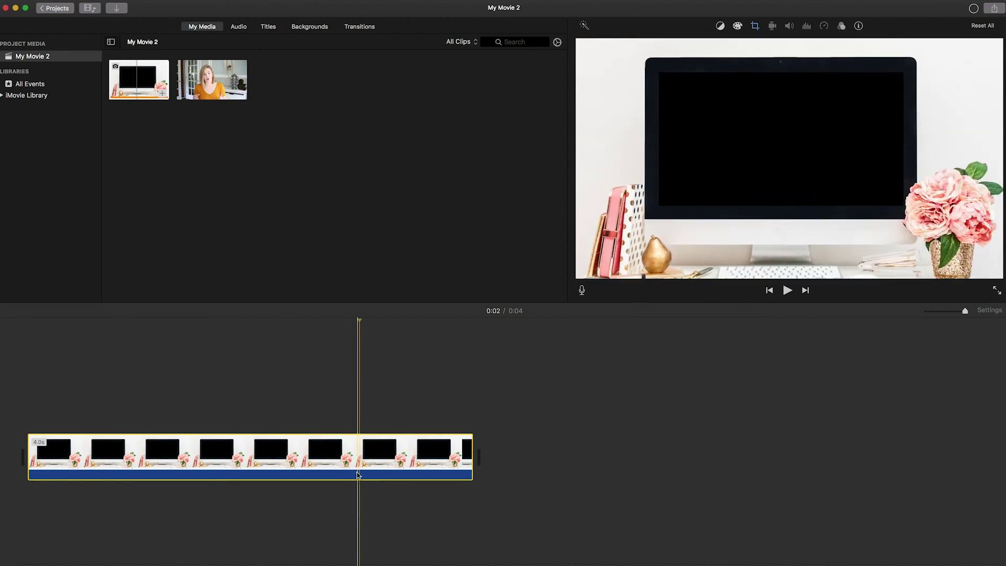
left_click(755, 25)
left_click(642, 46)
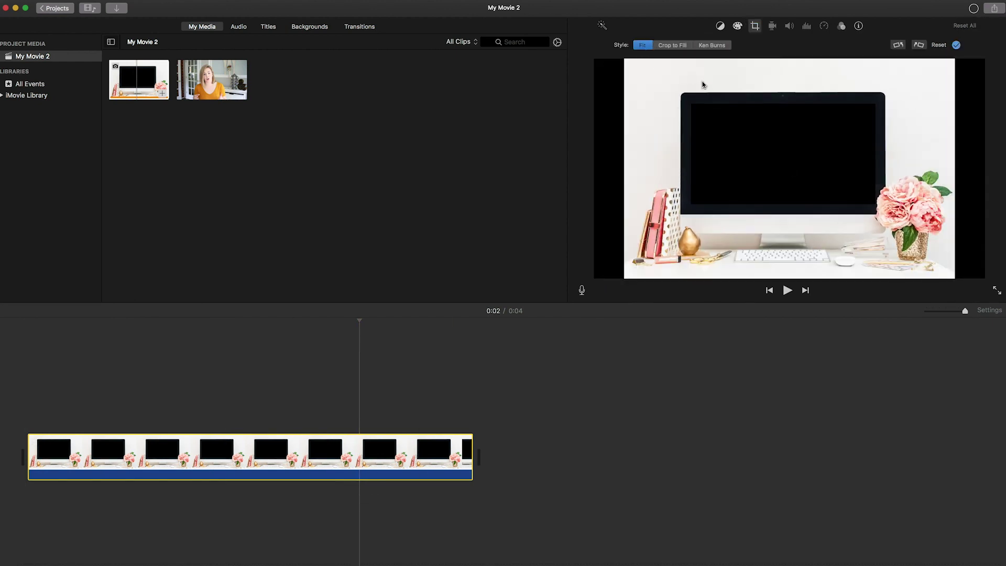
left_click(74, 338)
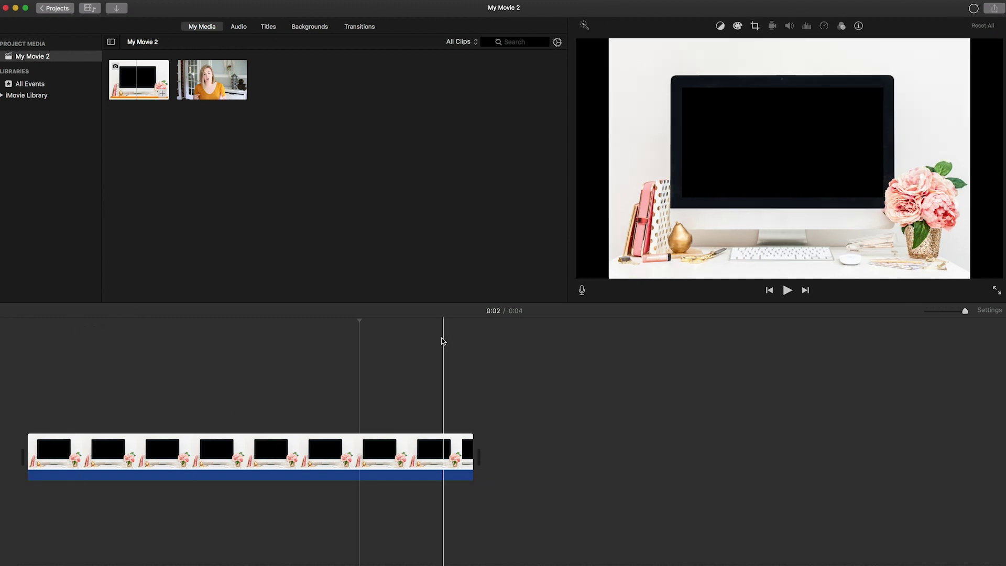
Step: Preview the 4-second photo clip and view its clip options without changing anything
left_click(96, 322)
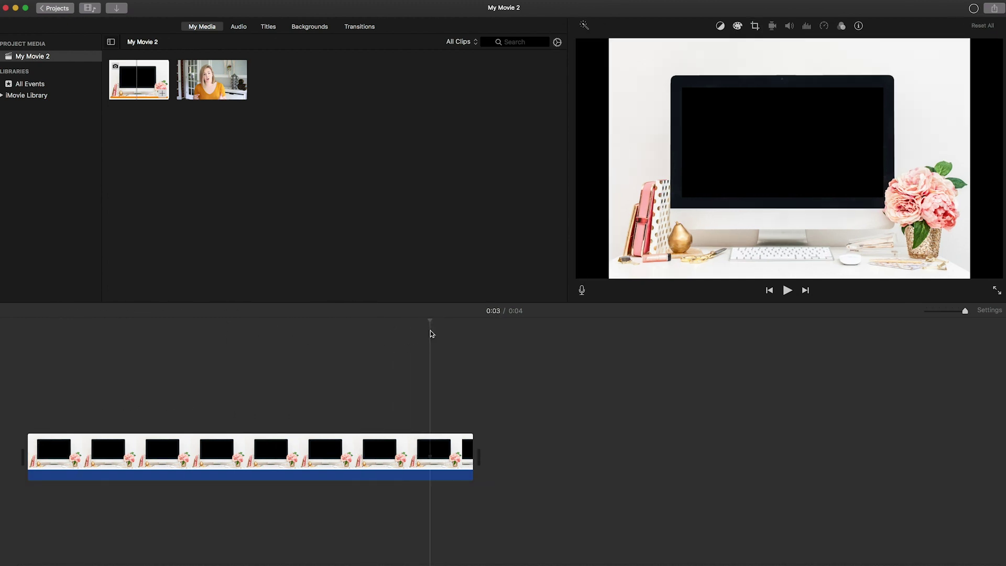
left_click(191, 345)
left_click(5, 350)
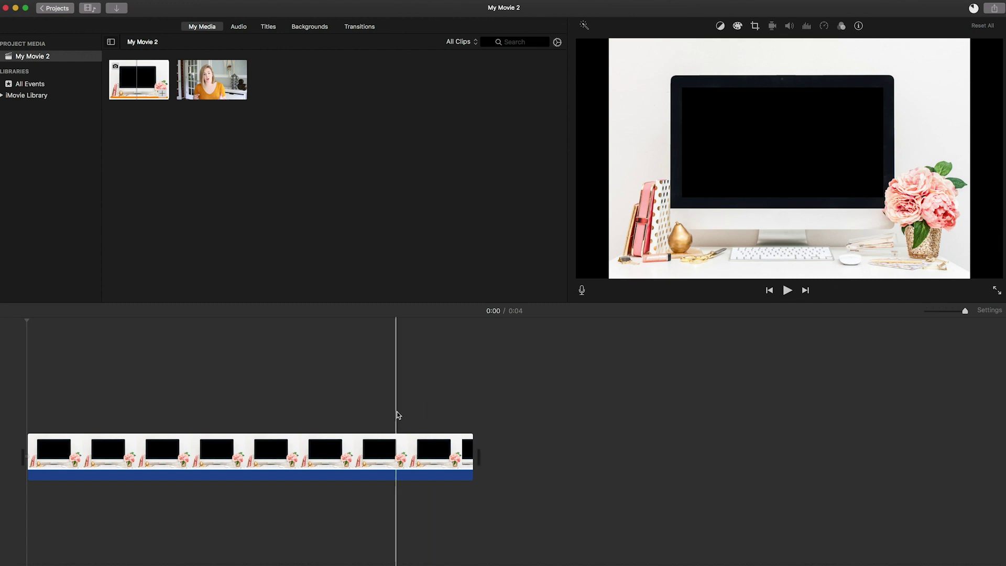
left_click(296, 454)
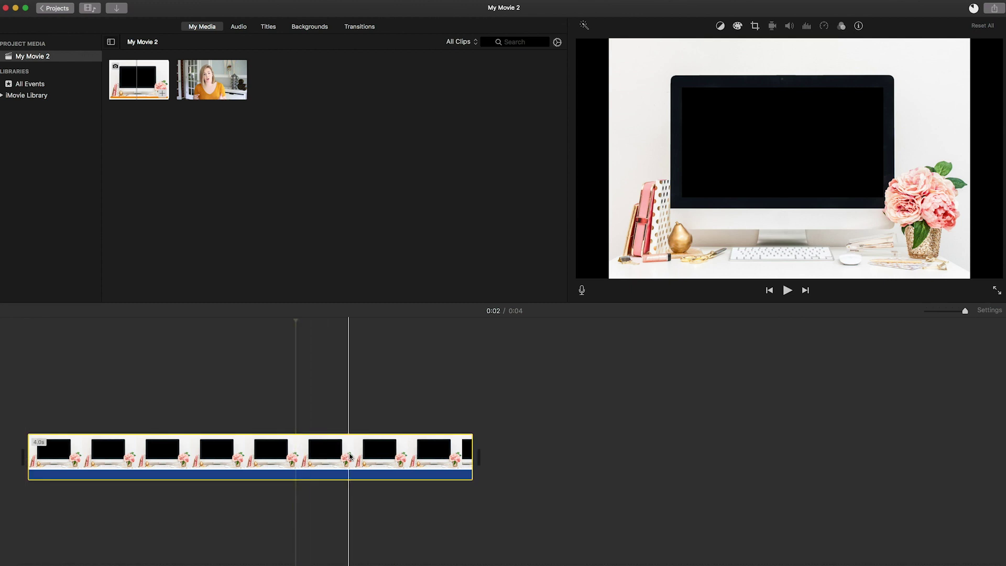
right_click(350, 455)
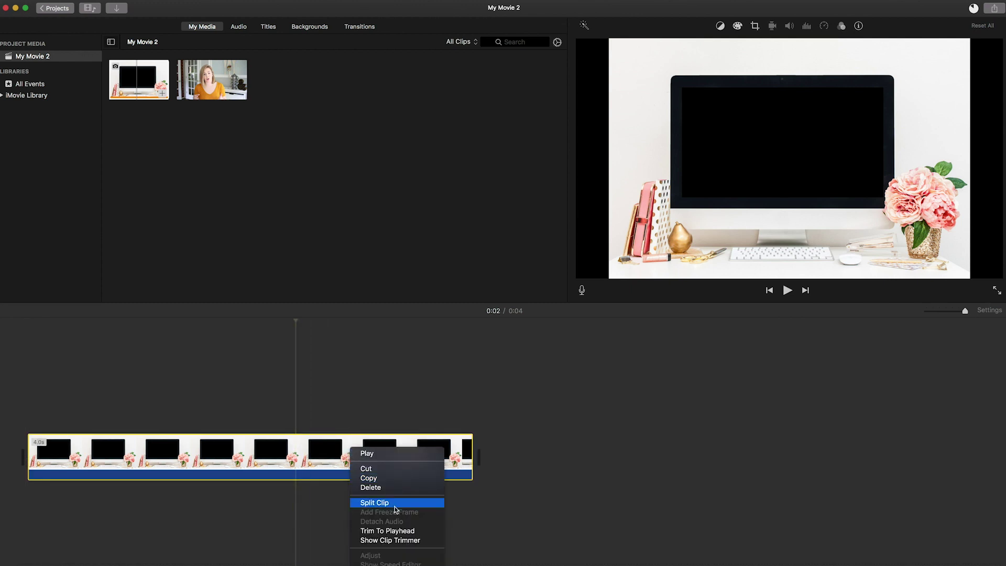
left_click(534, 503)
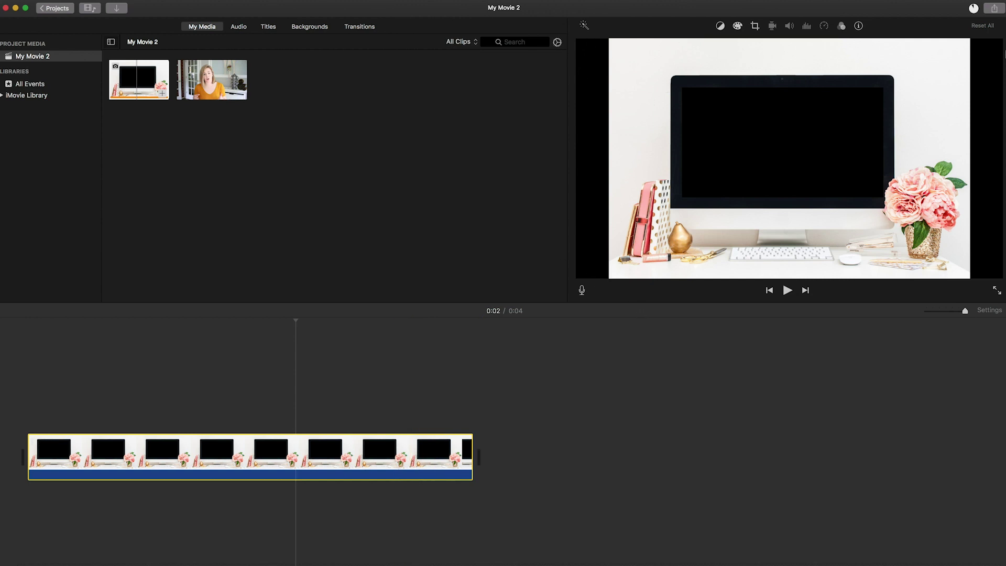
Step: Set the desk photo's crop to Crop to Fill and adjust the crop area position
left_click(754, 26)
left_click(679, 46)
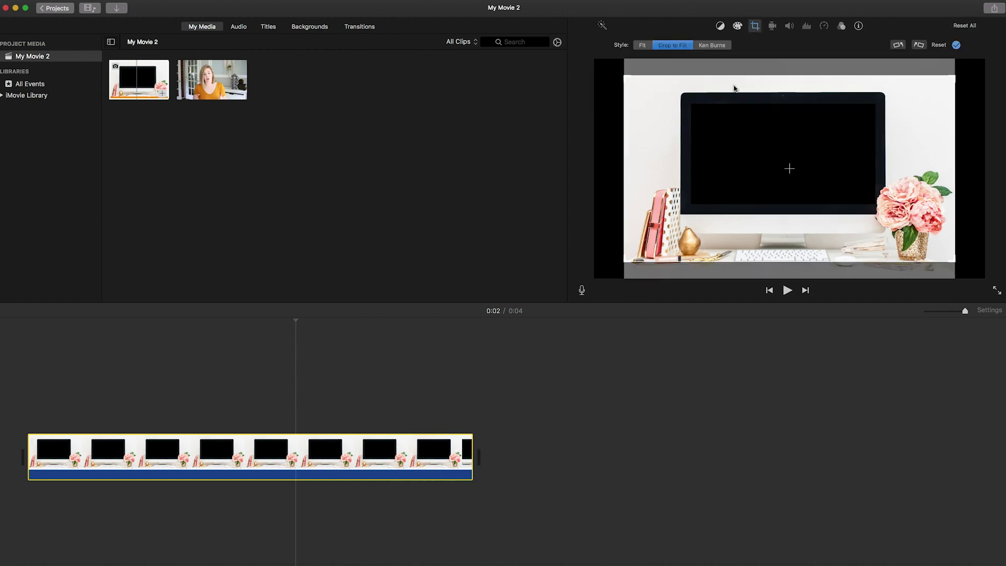
mouse_move(823, 239)
left_mouse_down()
mouse_move(824, 202)
mouse_move(824, 220)
left_mouse_up()
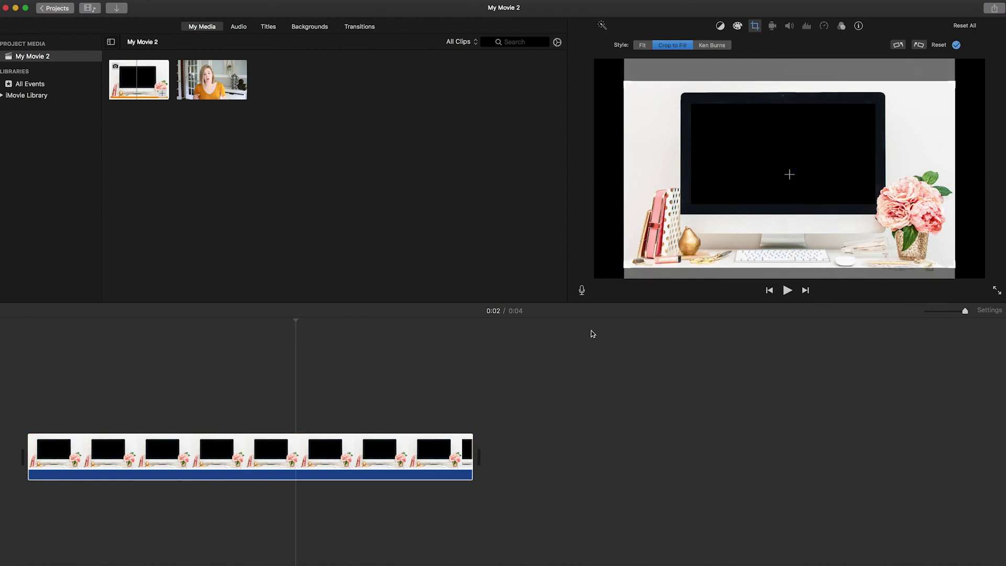
Step: Preview the cropped photo from the start, then drop the talking-head clip above it
key("space")
key("space")
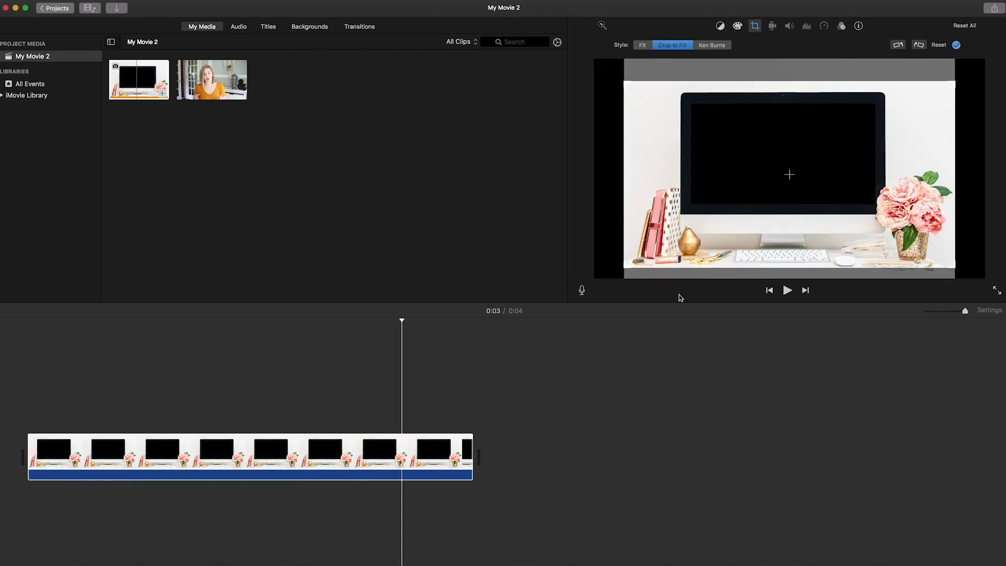
left_click(58, 332)
key("space")
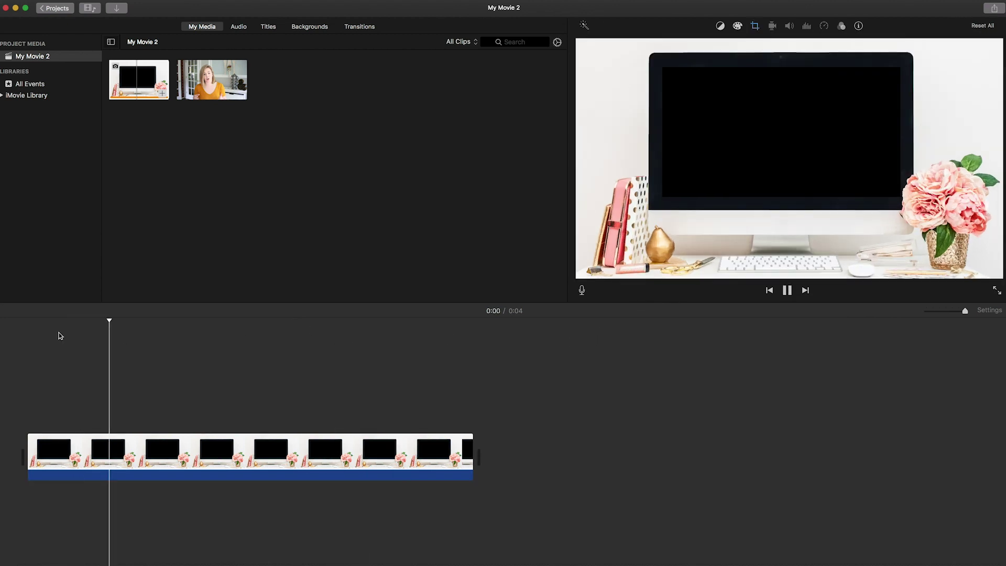
key("space")
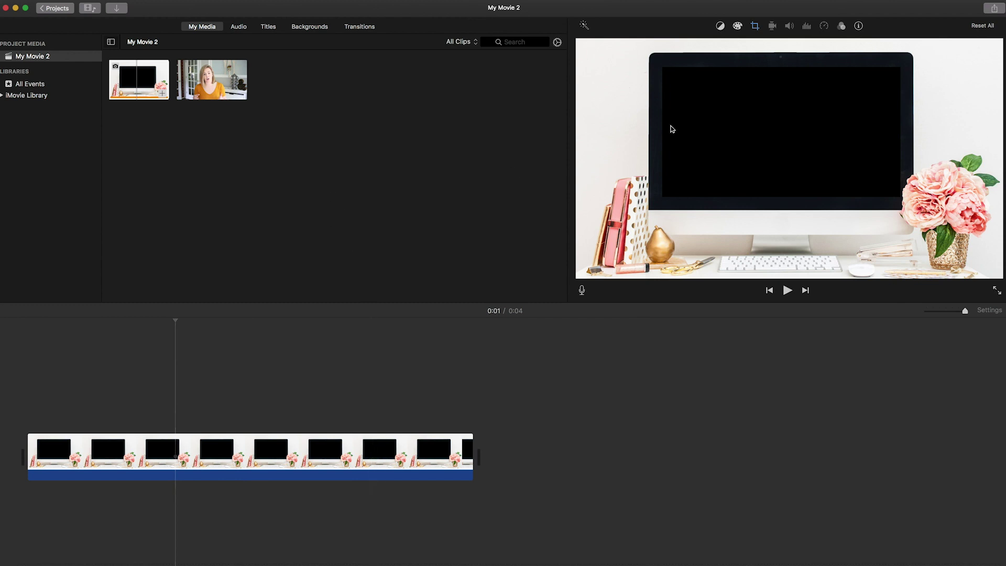
left_click_drag(224, 79, 23, 417)
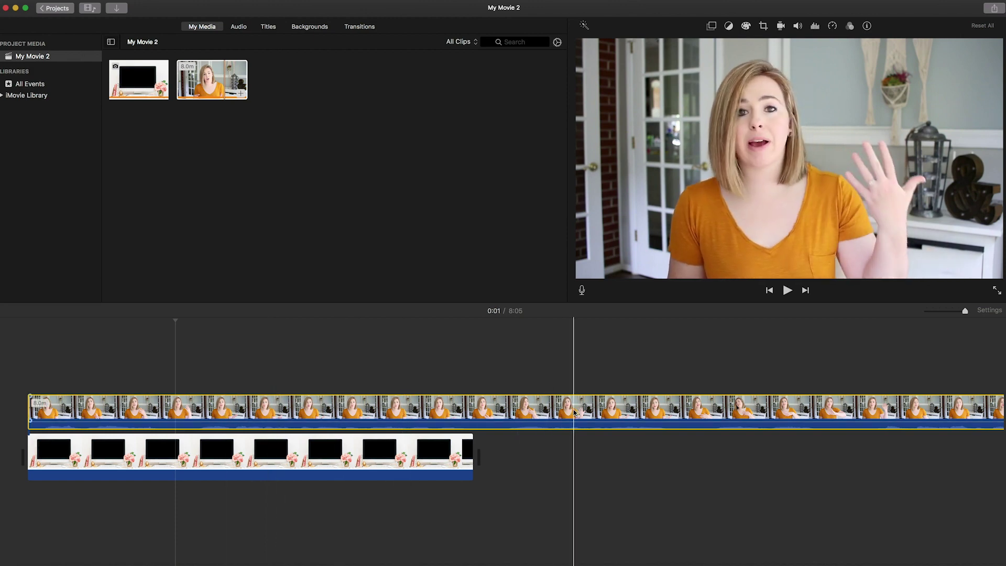
Step: Select the talking-head clip over the desk photo, preview it, and bring up the overlay styles
left_click(446, 466)
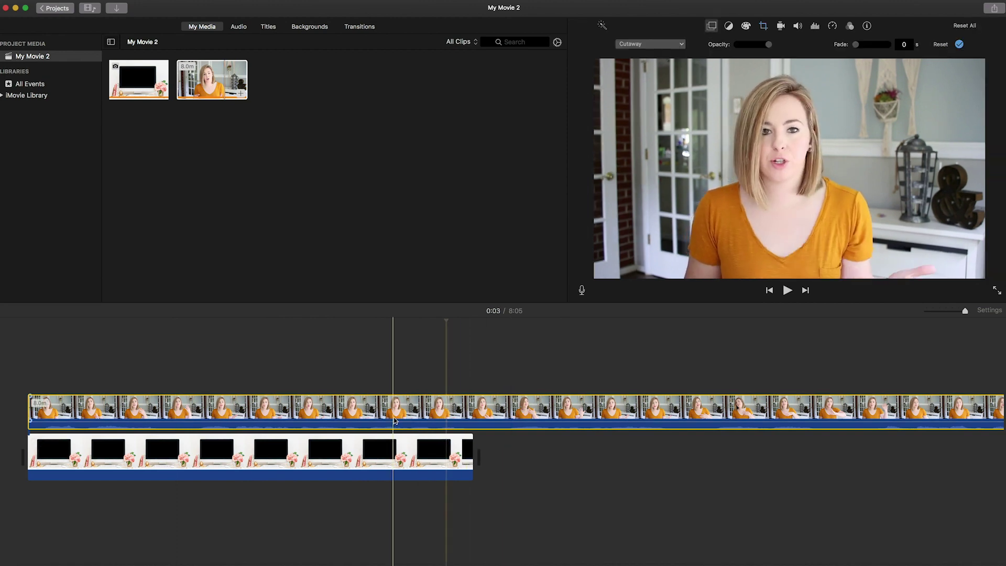
left_click(338, 412)
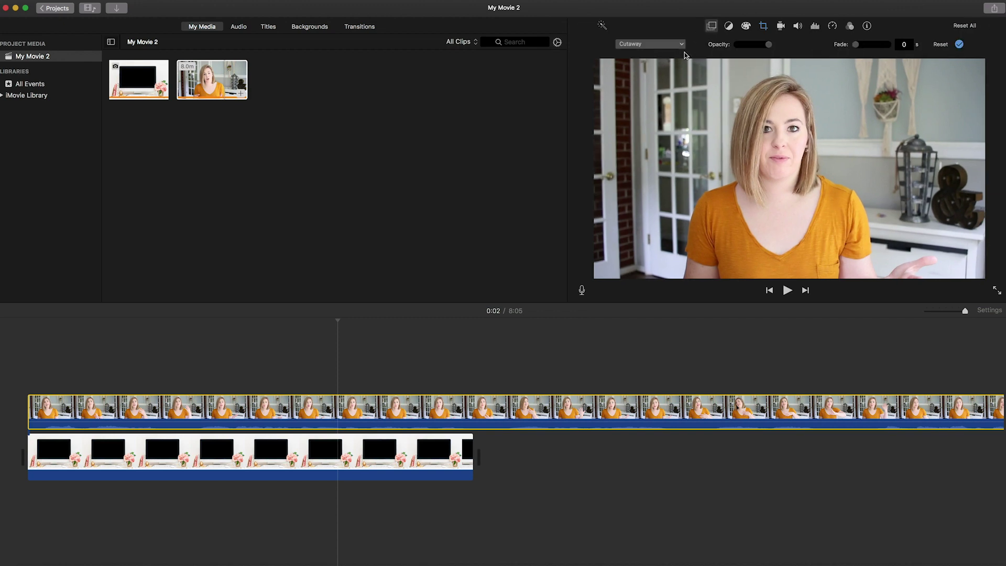
left_click(663, 46)
Step: Make the talking-head clip a Picture in Picture filling the monitor, and extend the desk photo beneath it
left_click(656, 80)
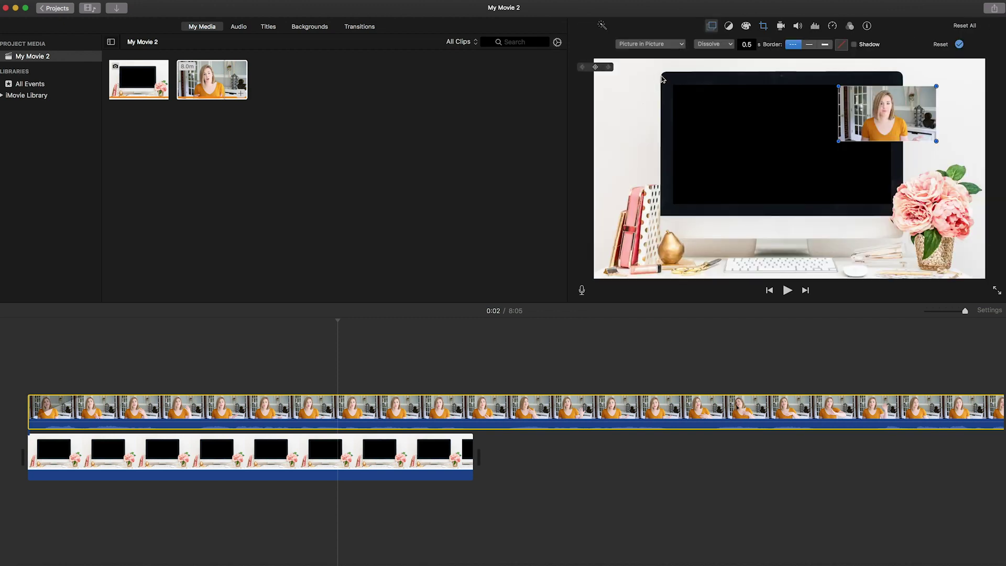
left_click_drag(837, 143, 748, 183)
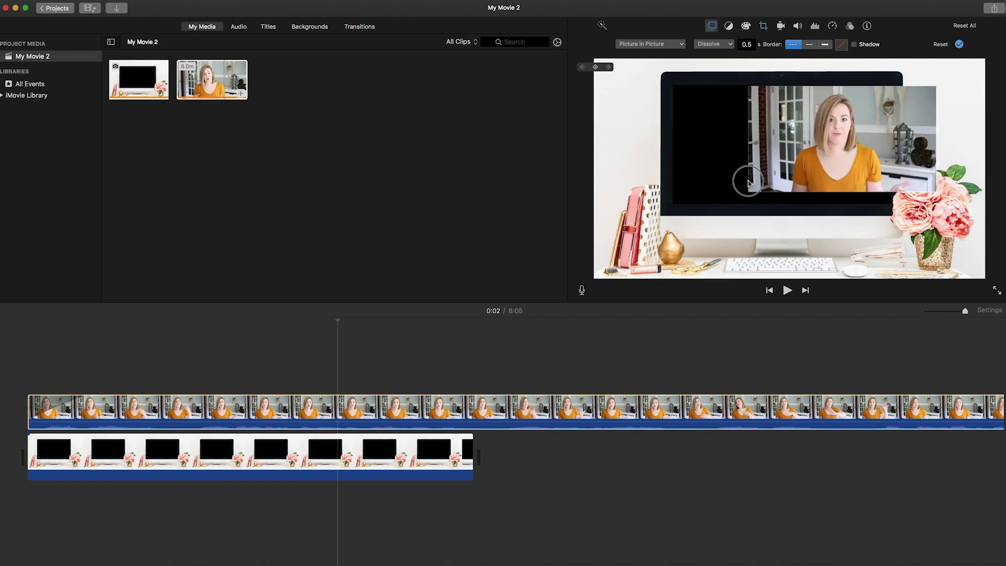
left_click_drag(809, 140, 733, 139)
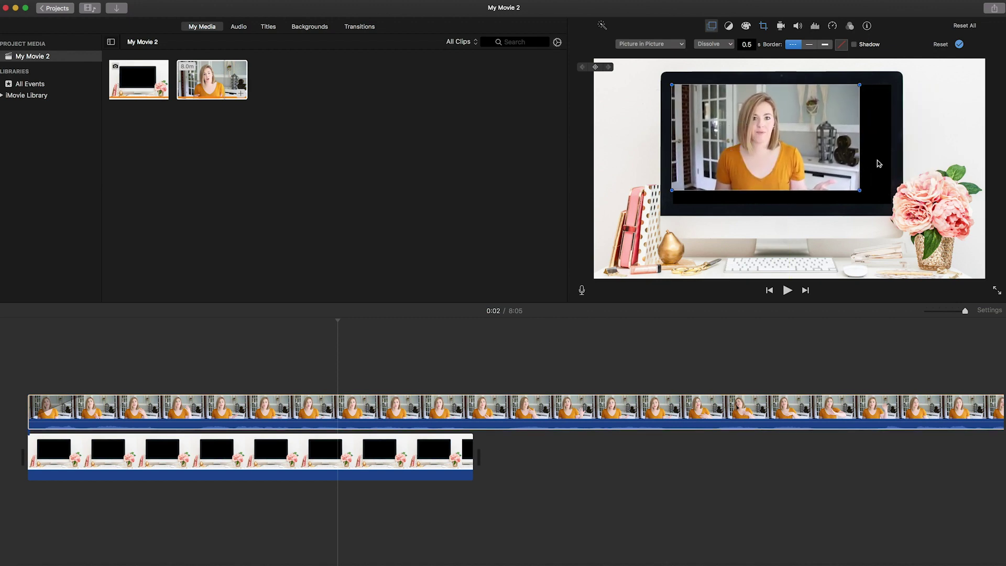
mouse_move(860, 193)
left_mouse_down()
mouse_move(890, 202)
mouse_move(864, 184)
left_mouse_up()
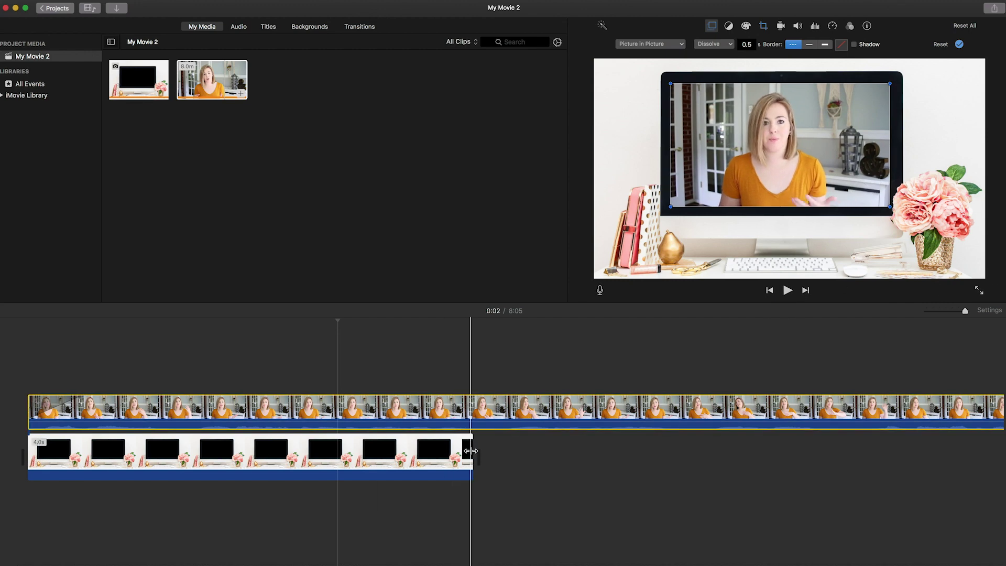
left_click_drag(472, 451, 905, 471)
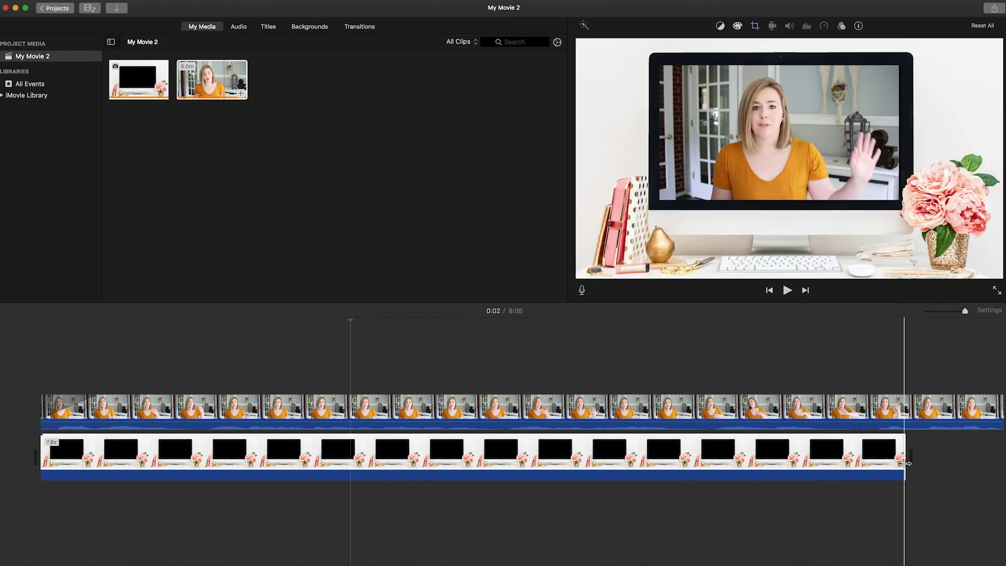
left_click_drag(905, 459, 988, 442)
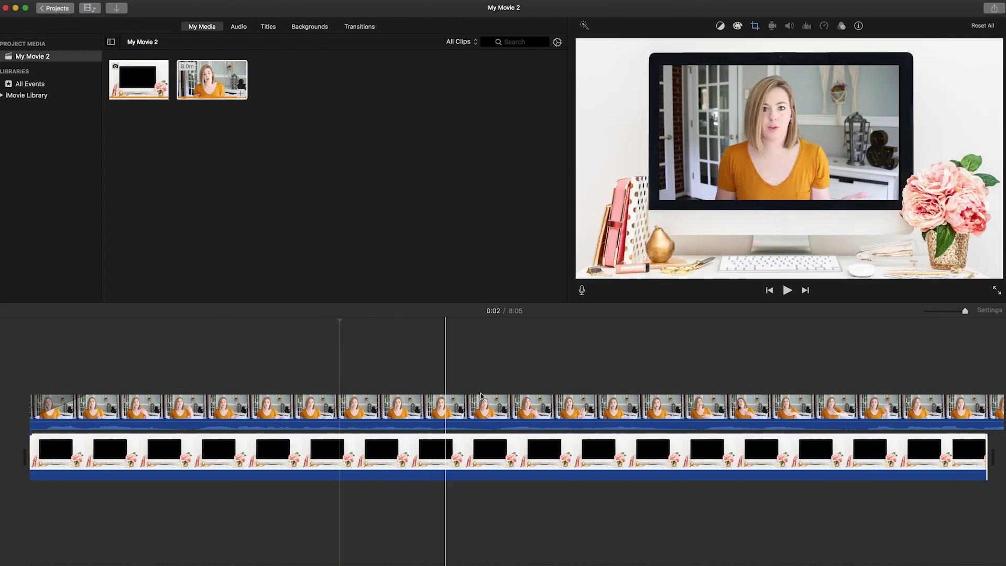
Step: Select the talking-head clip to show its Picture in Picture controls over the monitor inset
left_click(131, 404)
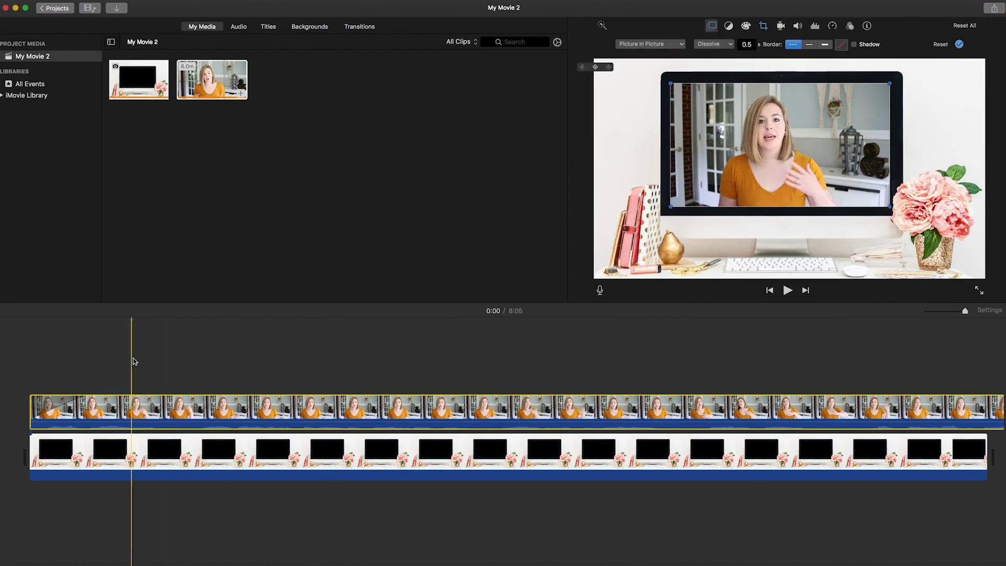